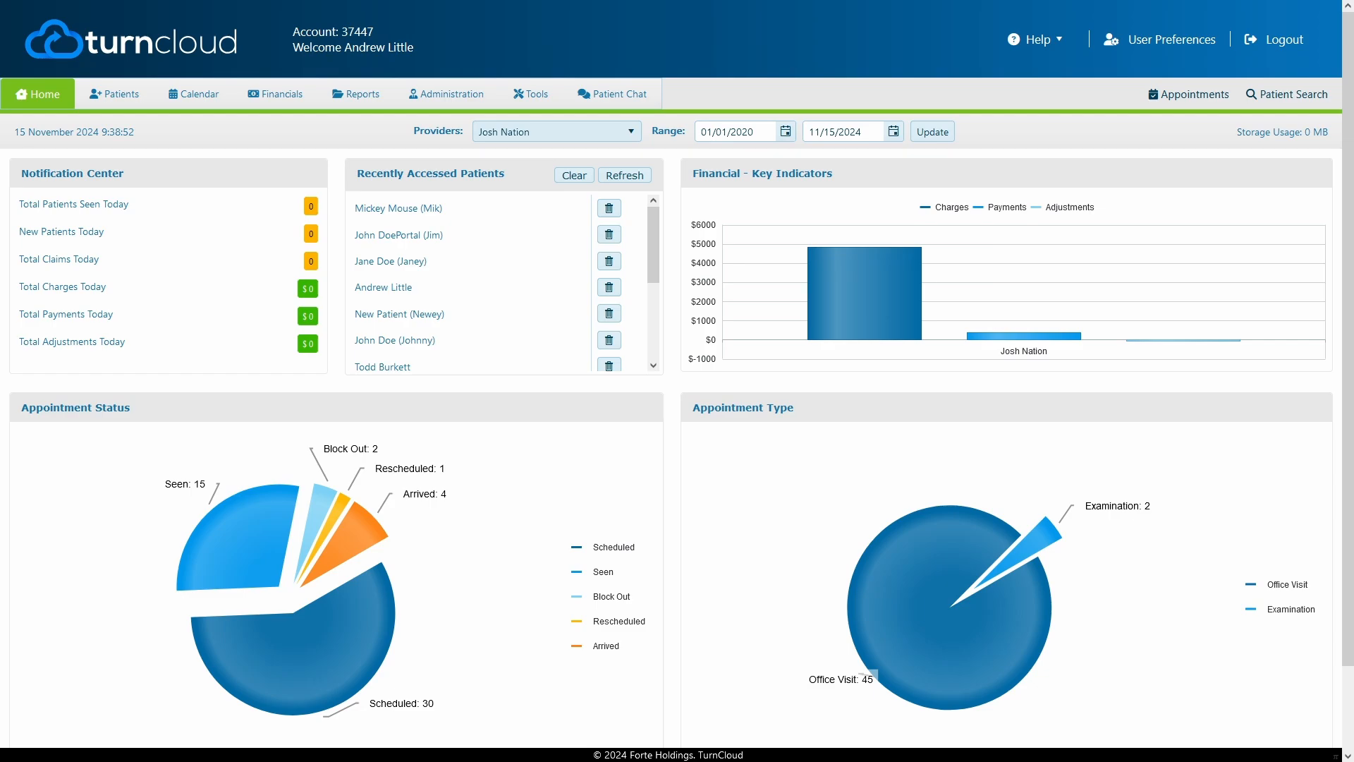
# - Open the Doctors list among the patient application lists in the administration settings
pyautogui.click(452, 102)
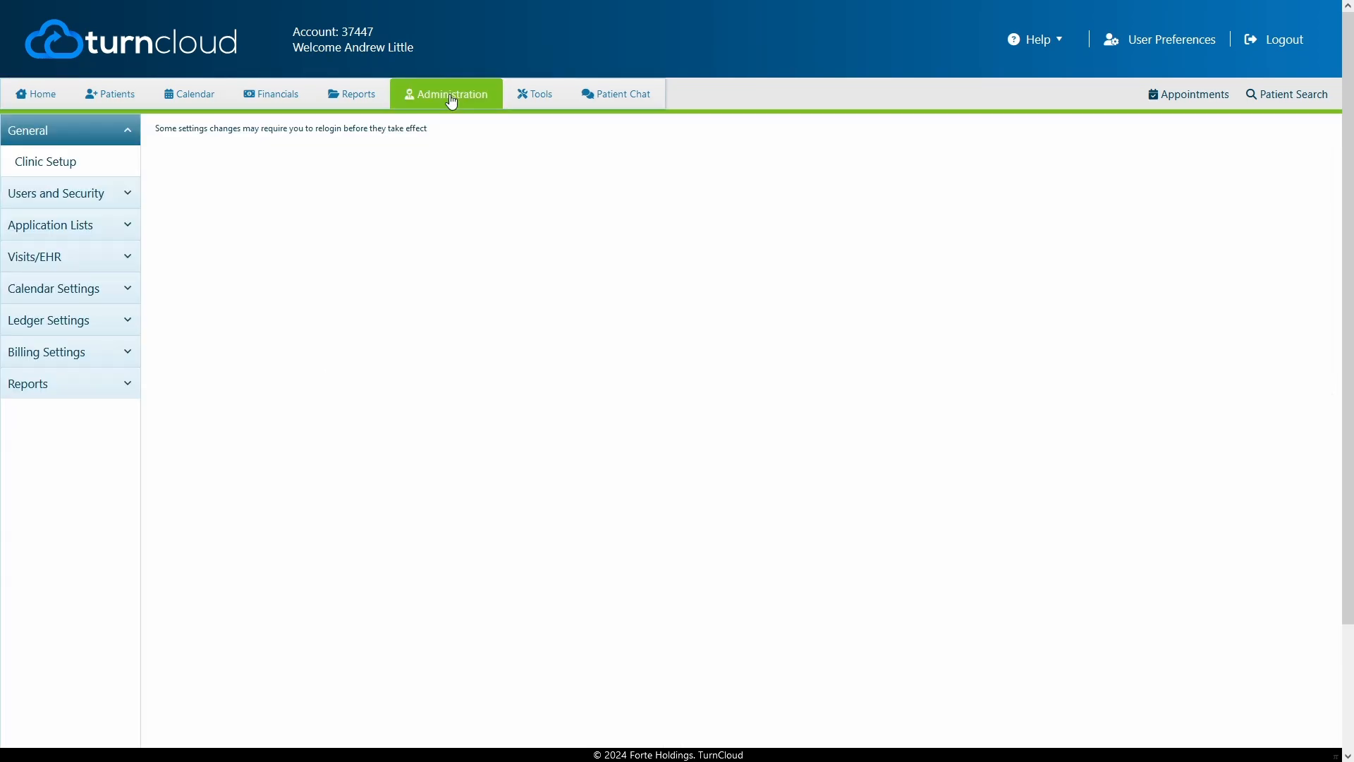
pyautogui.click(99, 227)
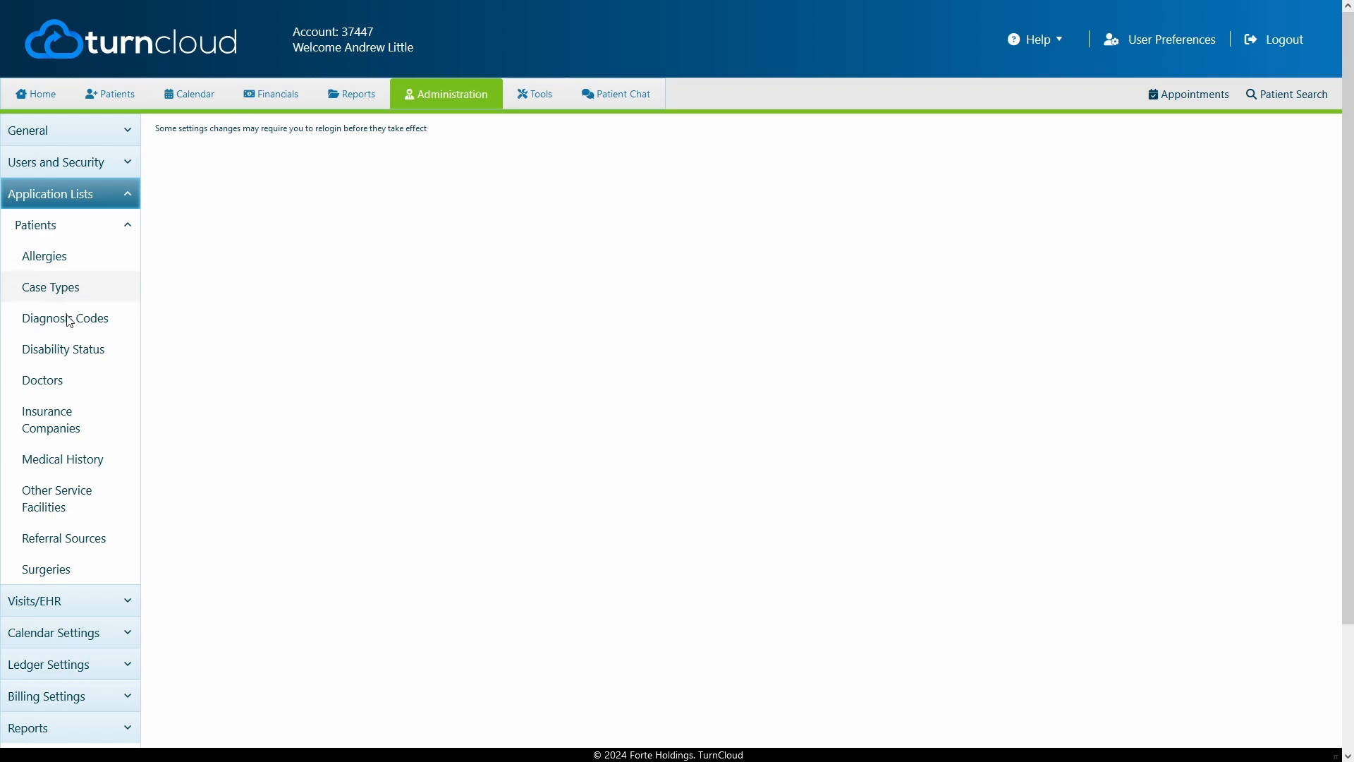
pyautogui.click(60, 384)
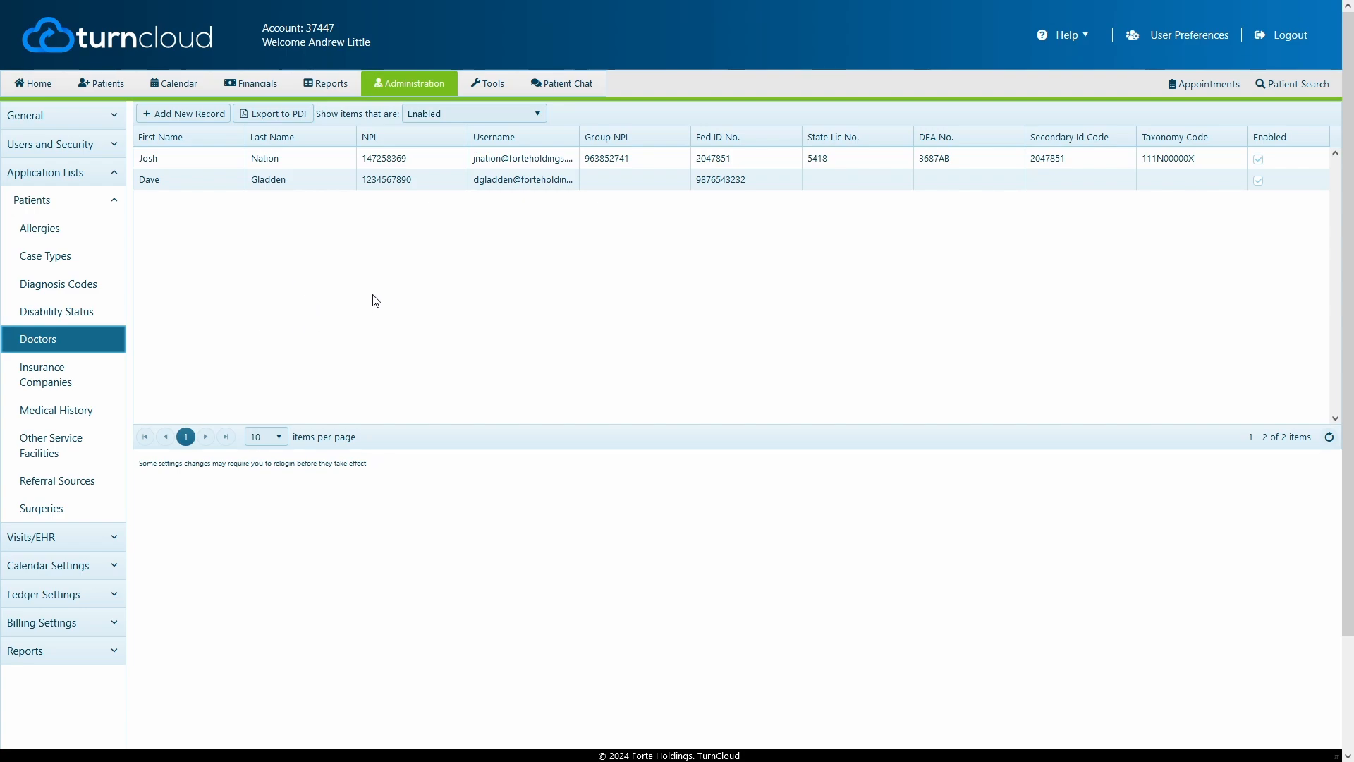
# - Add a new doctor record and link it to the provider's existing user account
pyautogui.click(181, 117)
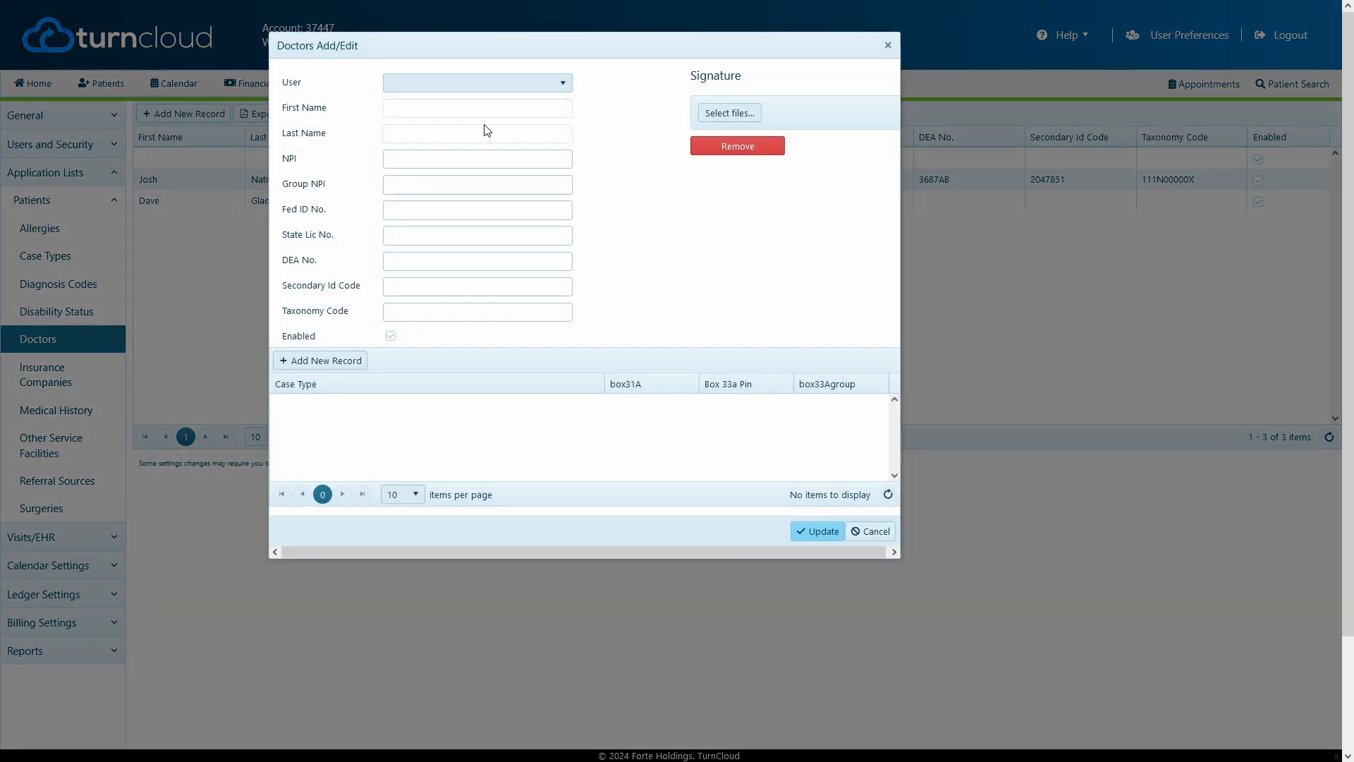
pyautogui.click(492, 86)
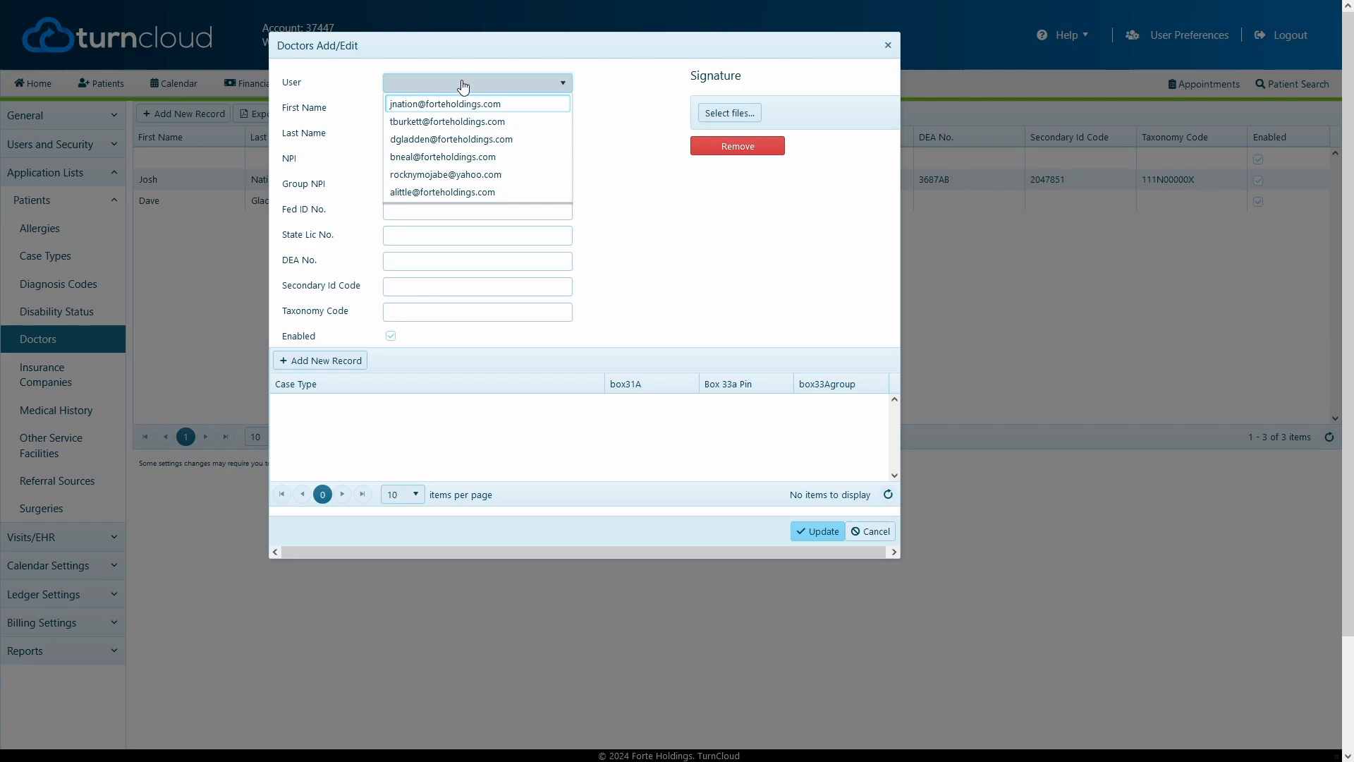
pyautogui.click(449, 193)
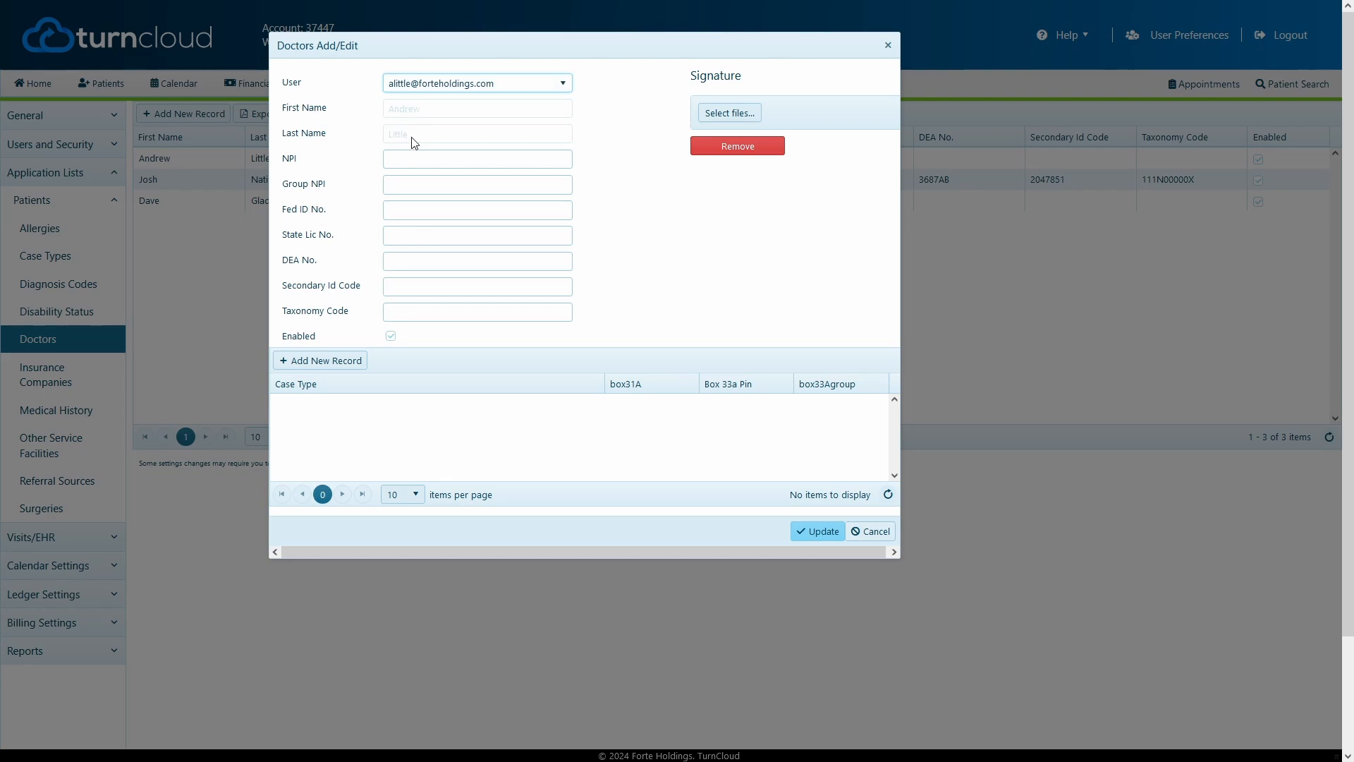
# - Fill in the doctor's NPI as "Individual NPI 24j" and the Group NPI as "NPI 33a"
pyautogui.click(475, 161)
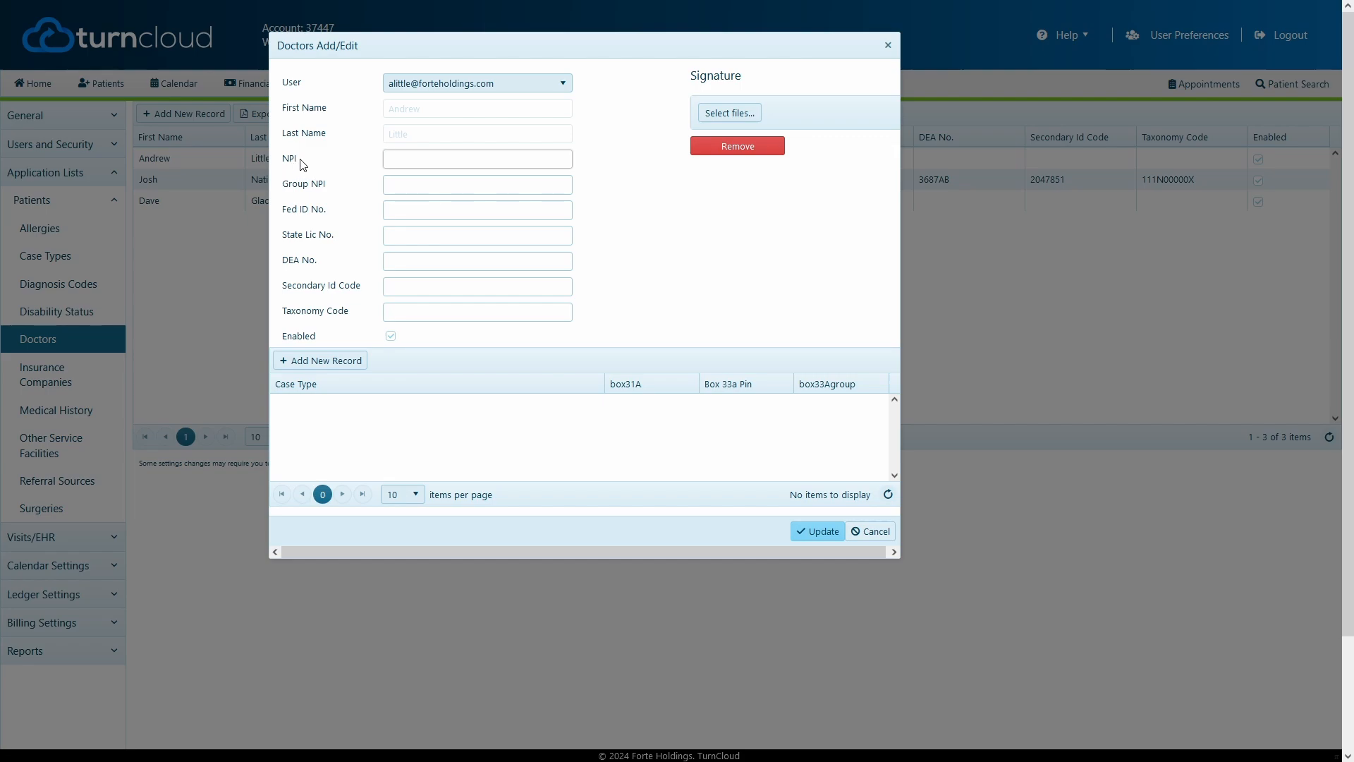
pyautogui.write('Individual NPI')
pyautogui.click(475, 158)
pyautogui.write('24j')
pyautogui.click(480, 186)
pyautogui.write('NP')
pyautogui.tripleClick(399, 187)
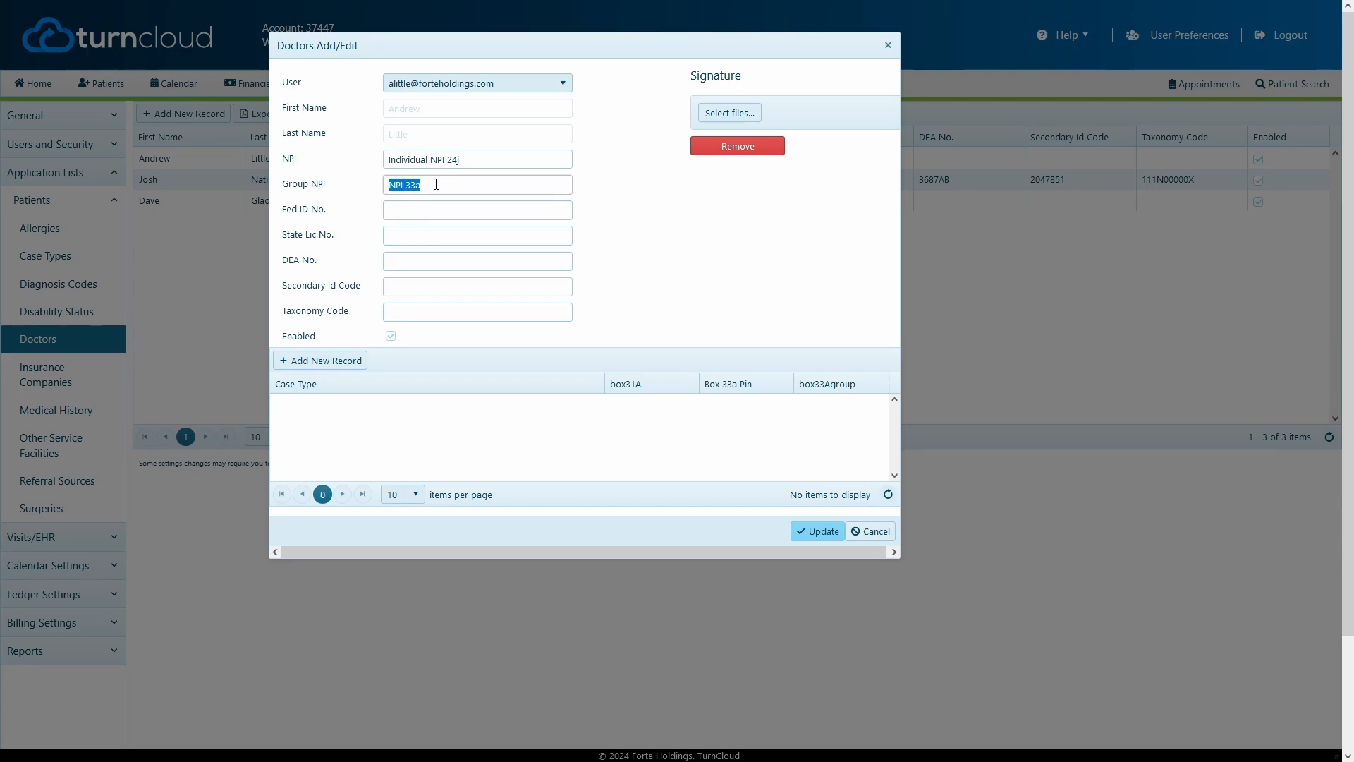
pyautogui.moveTo(437, 185); pyautogui.dragTo(407, 185)
pyautogui.click(474, 191)
# - Set the doctor's Fed ID No. to "Tax id", State Lic No. to "license number" and Taxonomy Code to 111N0000X
pyautogui.click(481, 208)
pyautogui.write('Tax id')
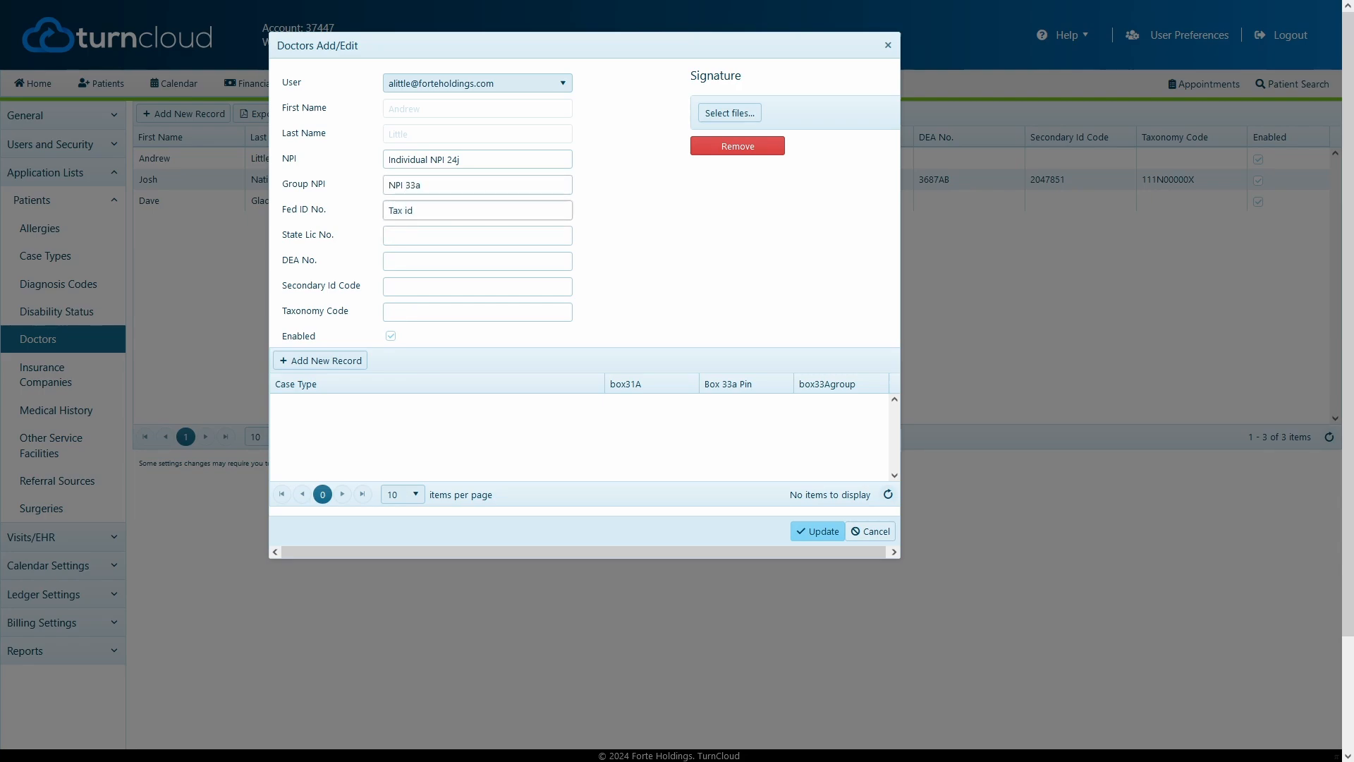
pyautogui.press('Tab')
pyautogui.write('license number')
pyautogui.press('Tab')
pyautogui.click(480, 310)
pyautogui.write('111N0000X')
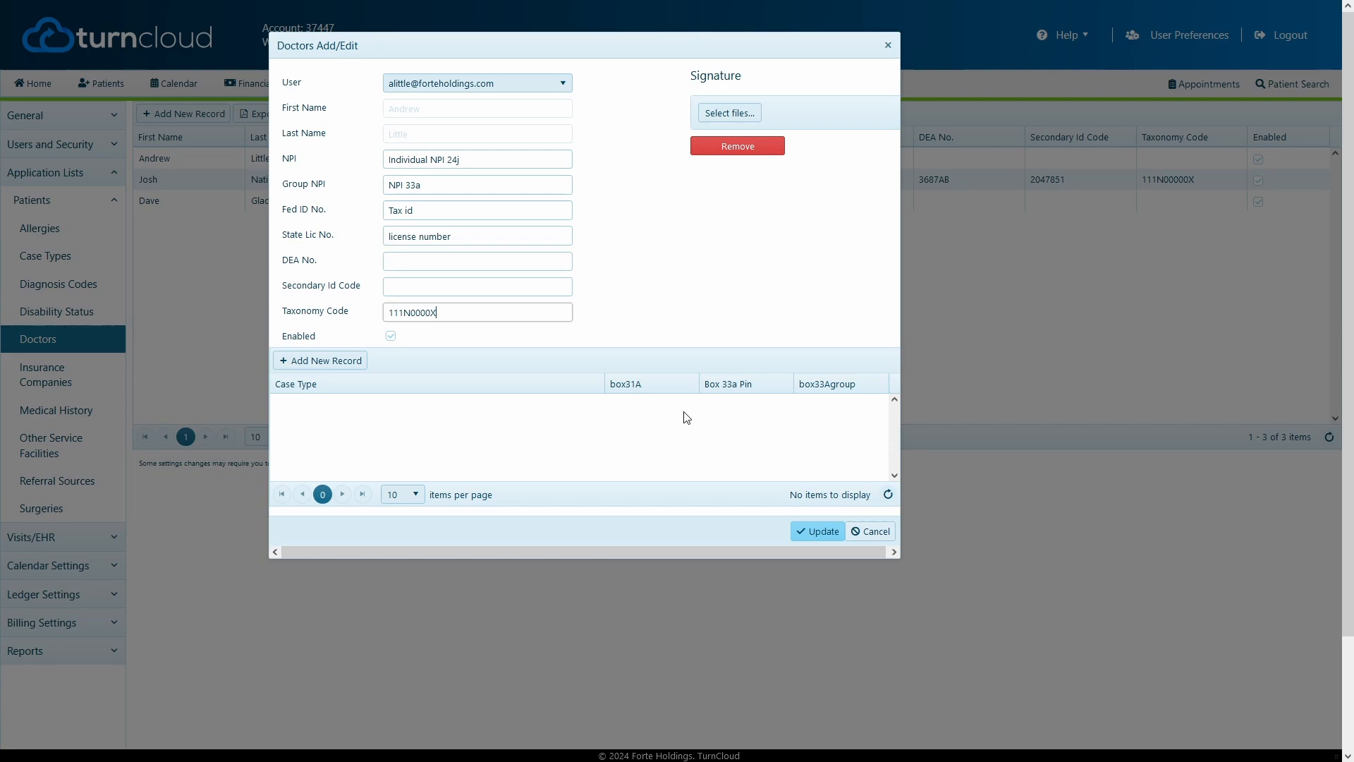
# - Add a case type record for the doctor and set its case type to Medicare
pyautogui.click(338, 363)
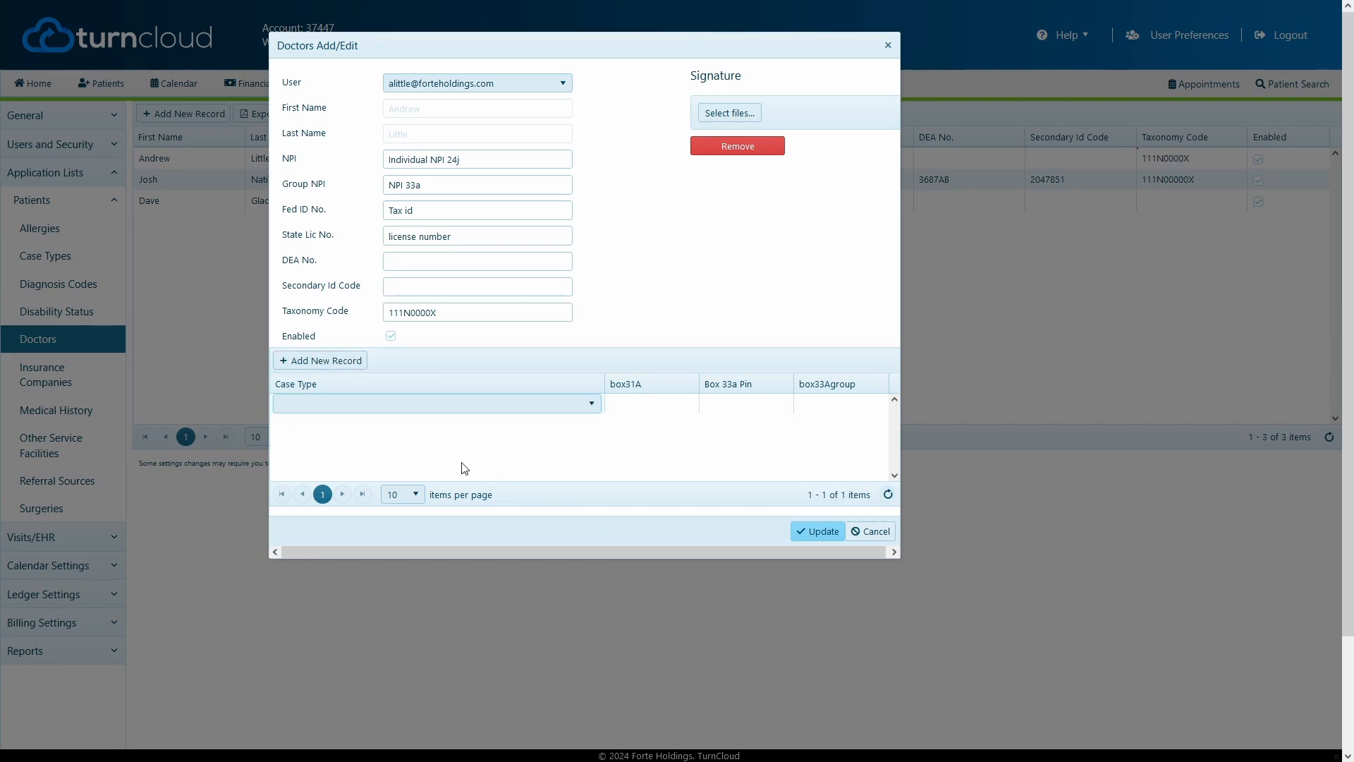
pyautogui.click(450, 407)
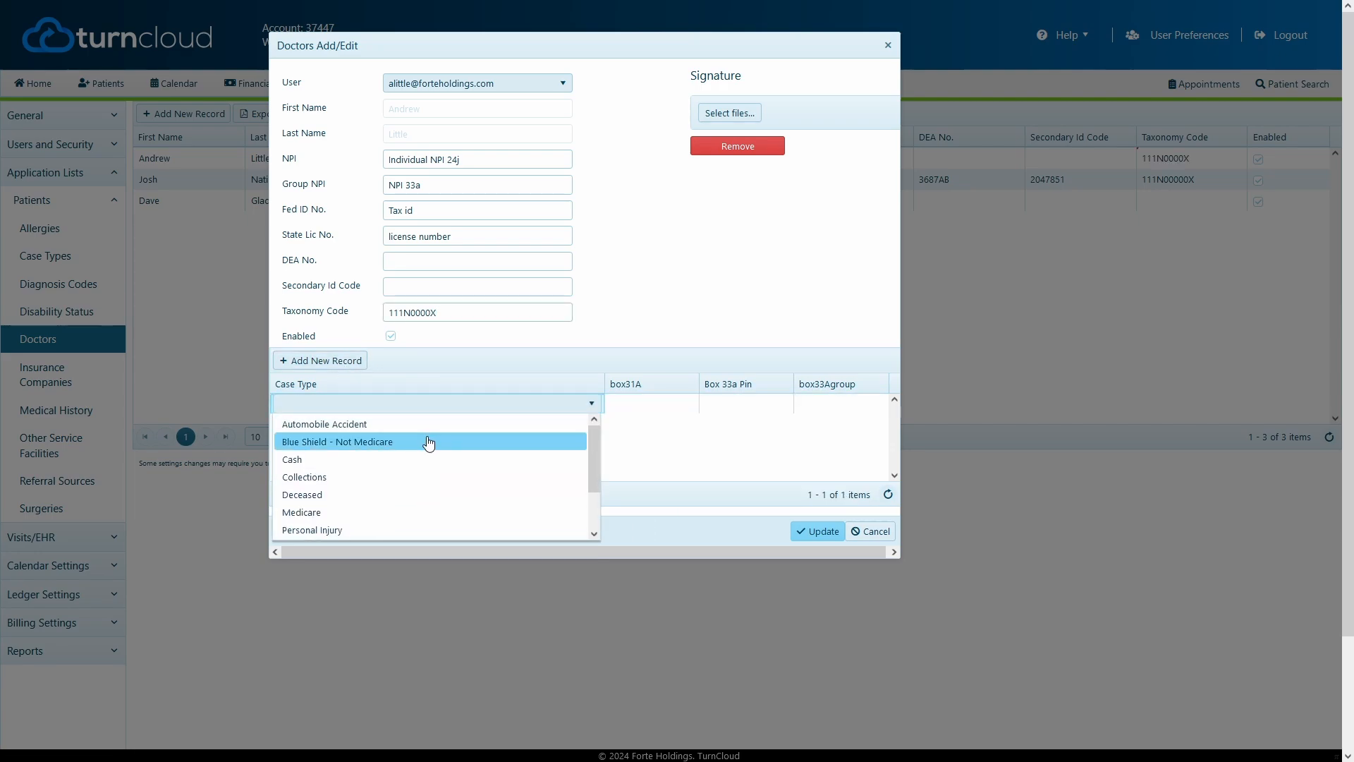
pyautogui.click(428, 516)
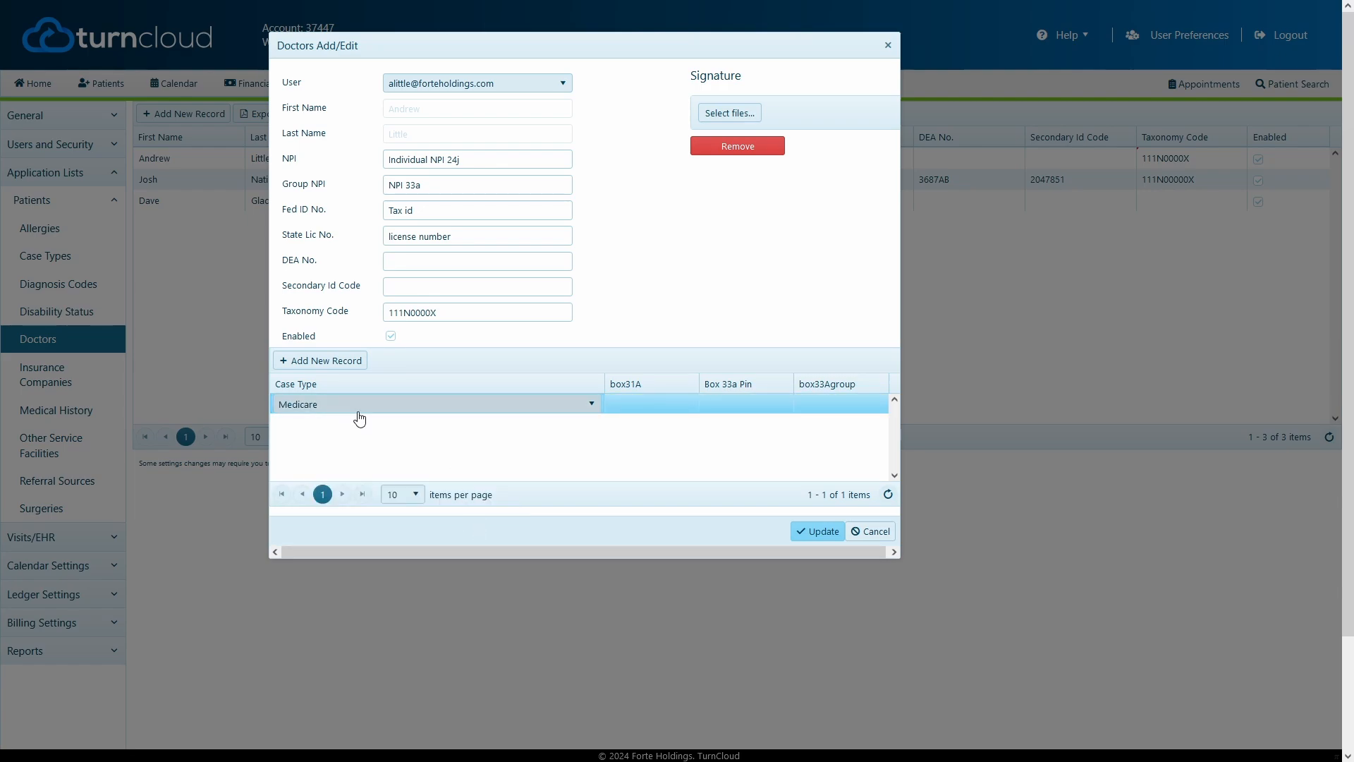
pyautogui.scroll(-1, 359, 419)
pyautogui.scroll(1, 360, 419)
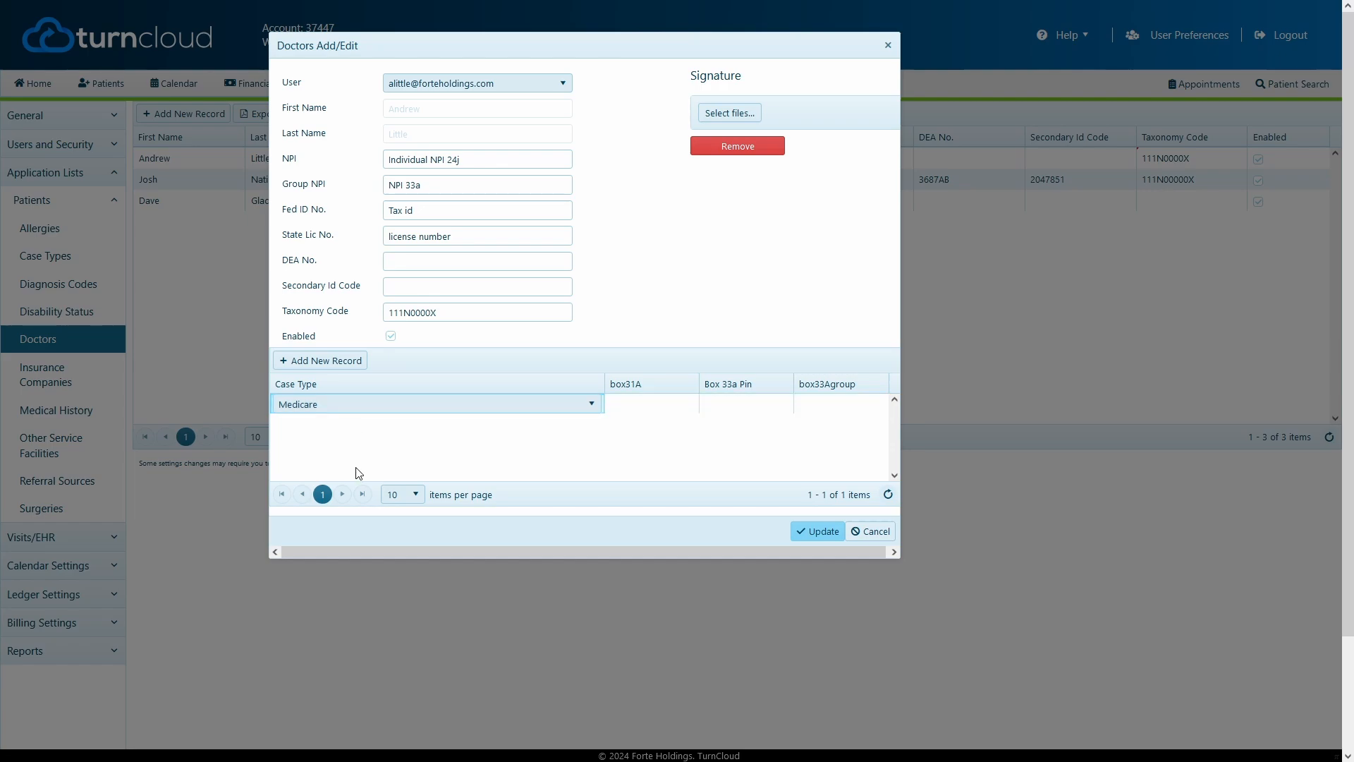
pyautogui.click(329, 409)
pyautogui.click(344, 512)
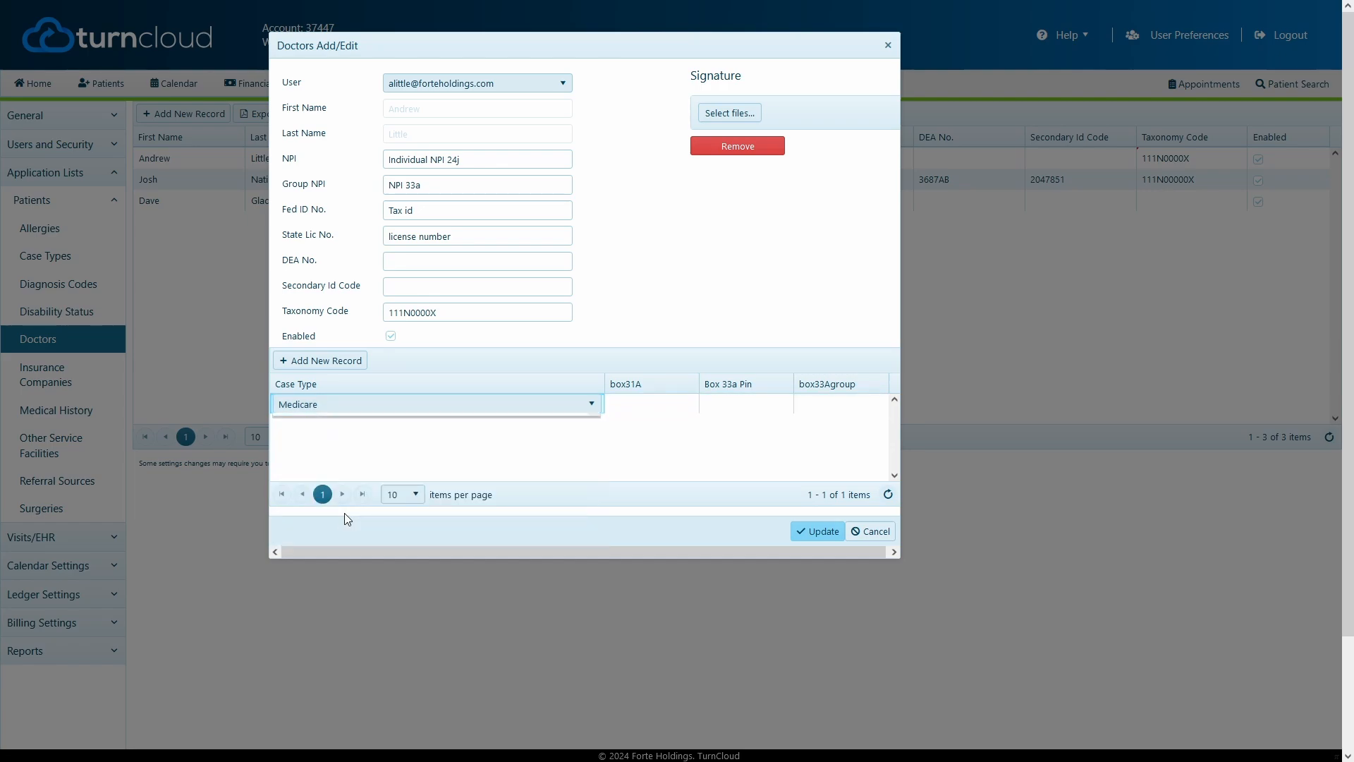
# - Enter the Medicare record's Box 33a Pin, set box33Agroup to "upin", and save the new doctor
pyautogui.click(644, 409)
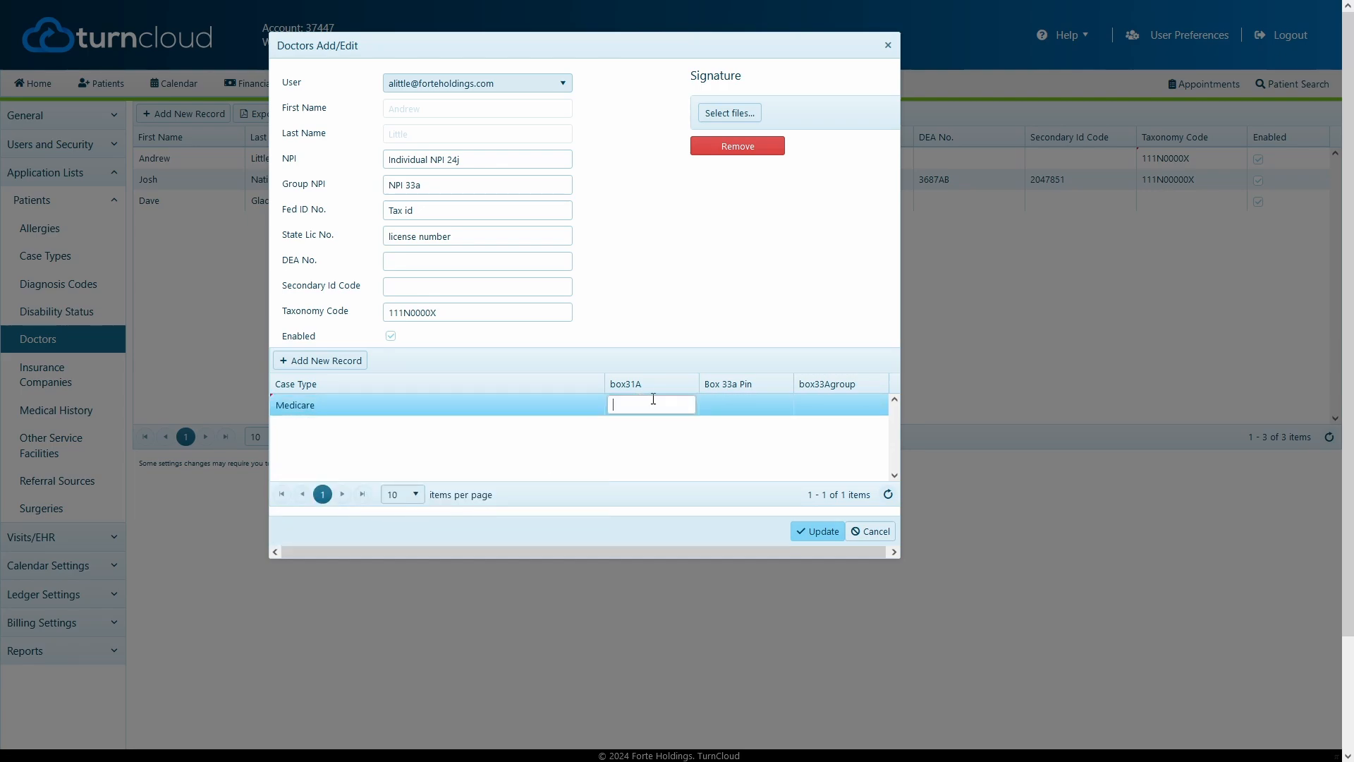
pyautogui.click(706, 405)
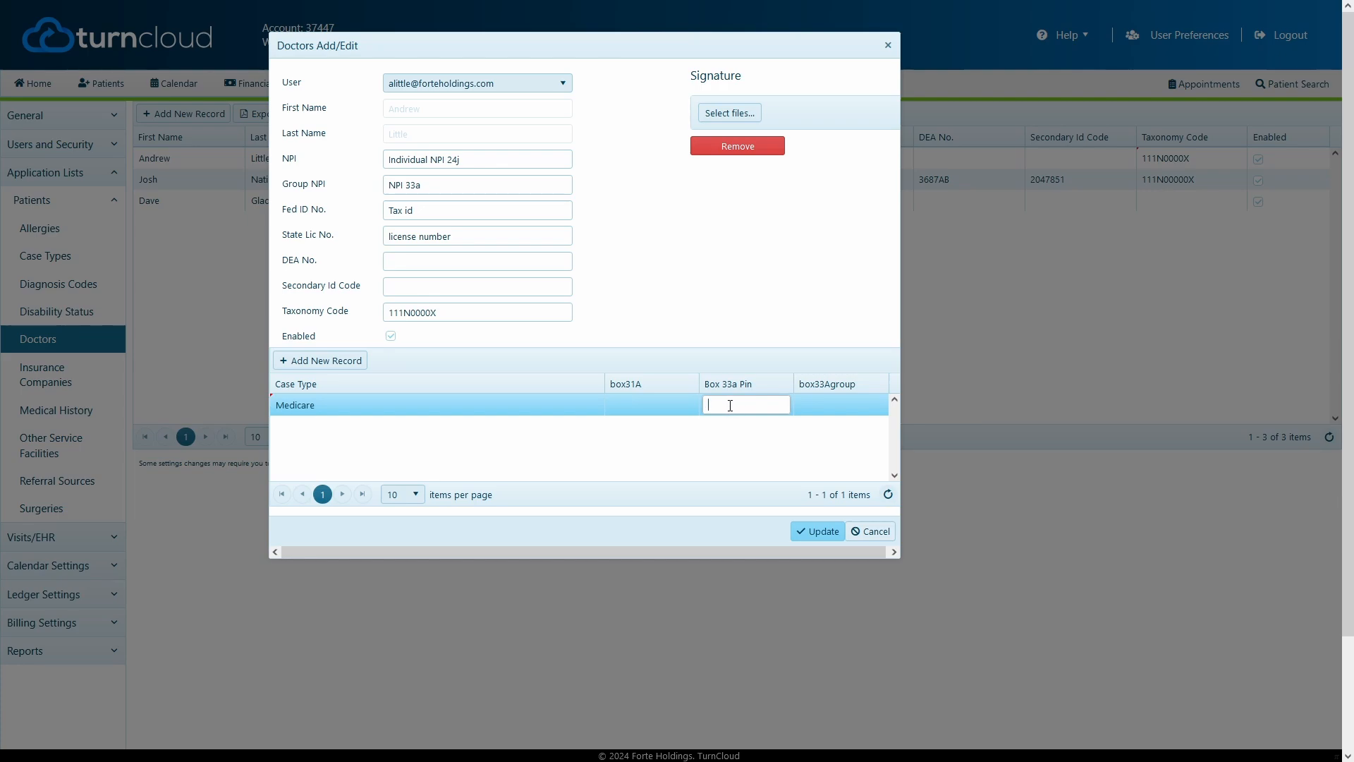
pyautogui.write('123456789')
pyautogui.click(815, 410)
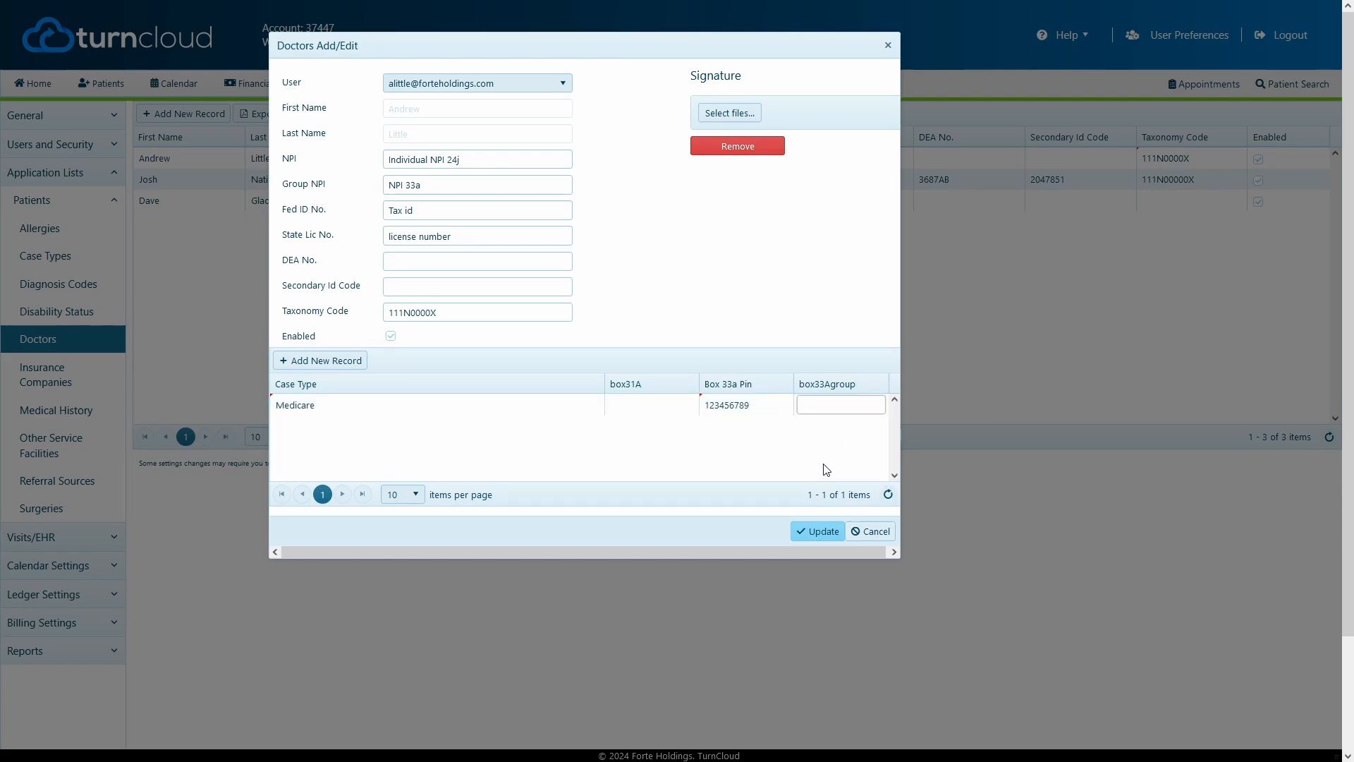
pyautogui.write('uopin')
pyautogui.press('BackSpace')
pyautogui.press('BackSpace')
pyautogui.write('pin')
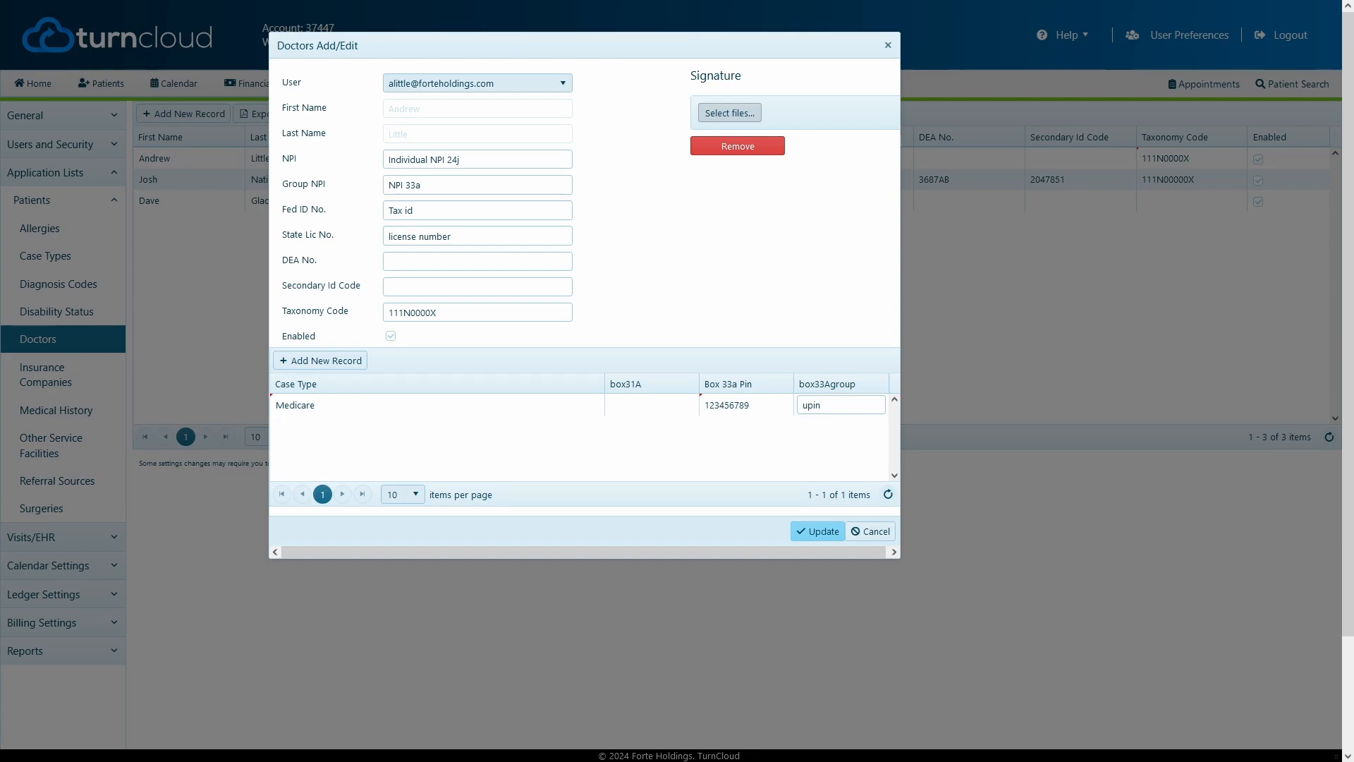
pyautogui.click(818, 531)
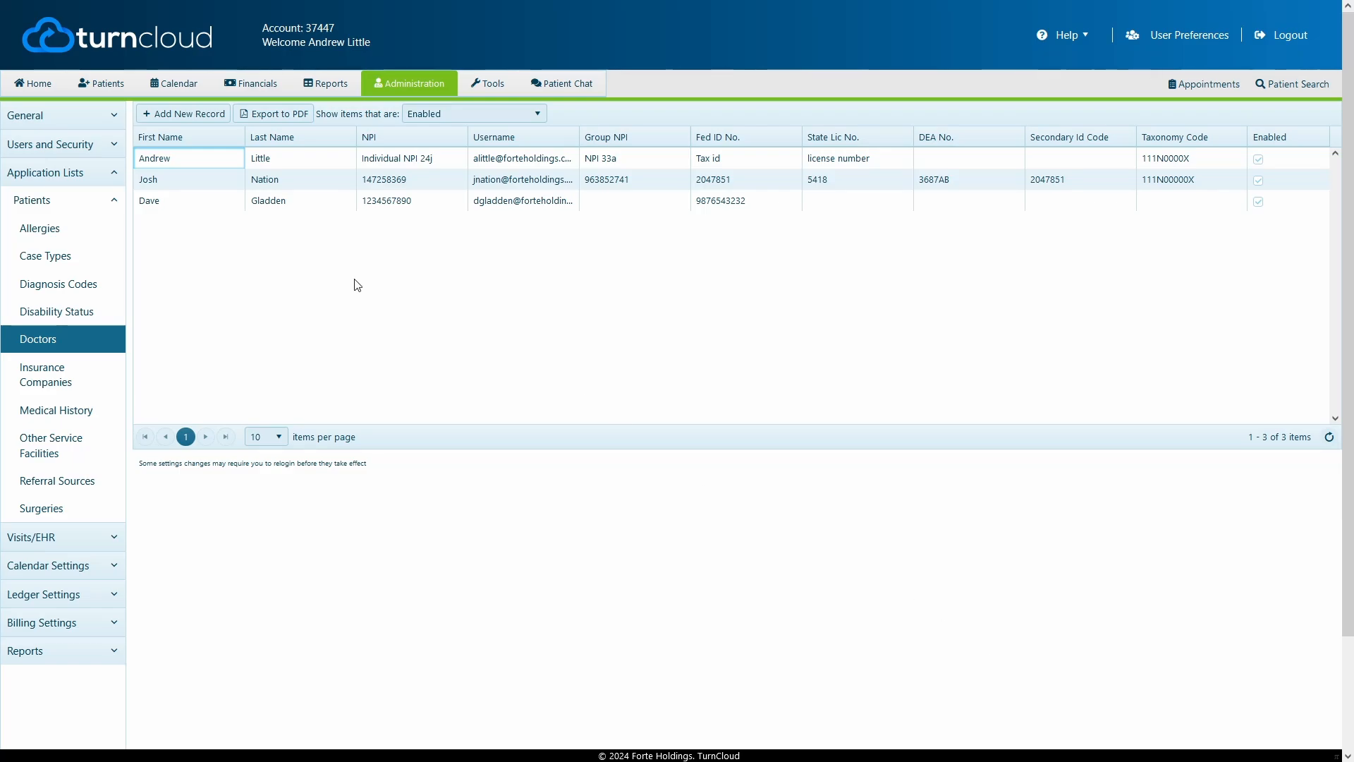
# - Review the signature and details in the second listed doctor's record, and close it by updating
pyautogui.doubleClick(204, 182)
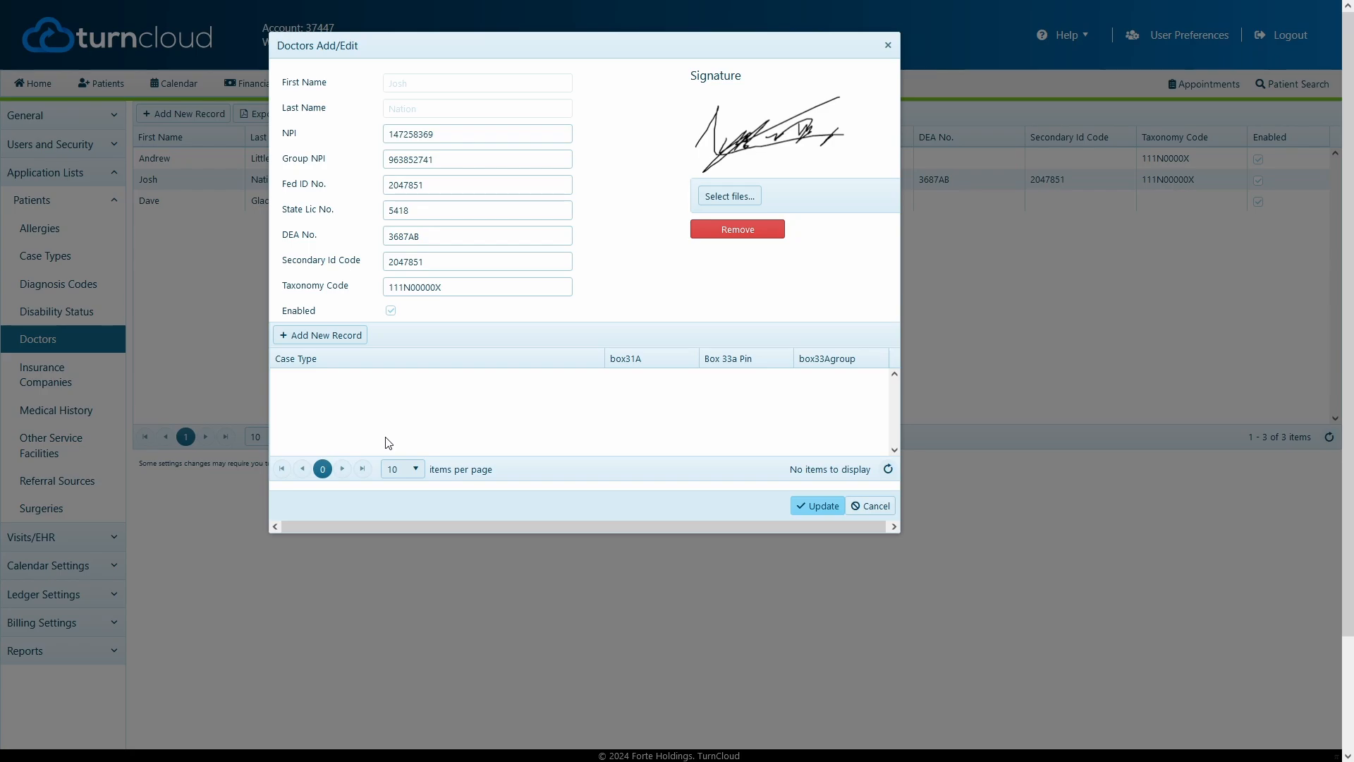
pyautogui.click(815, 505)
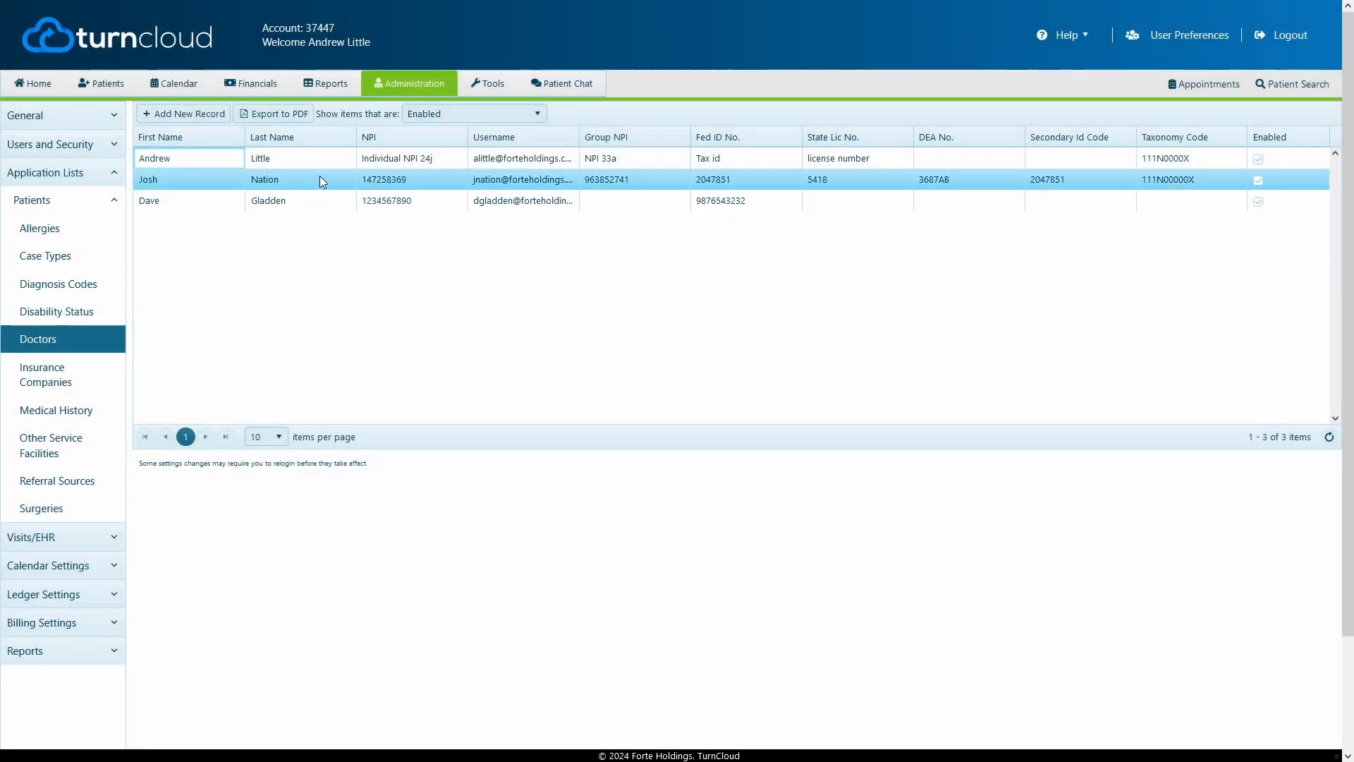